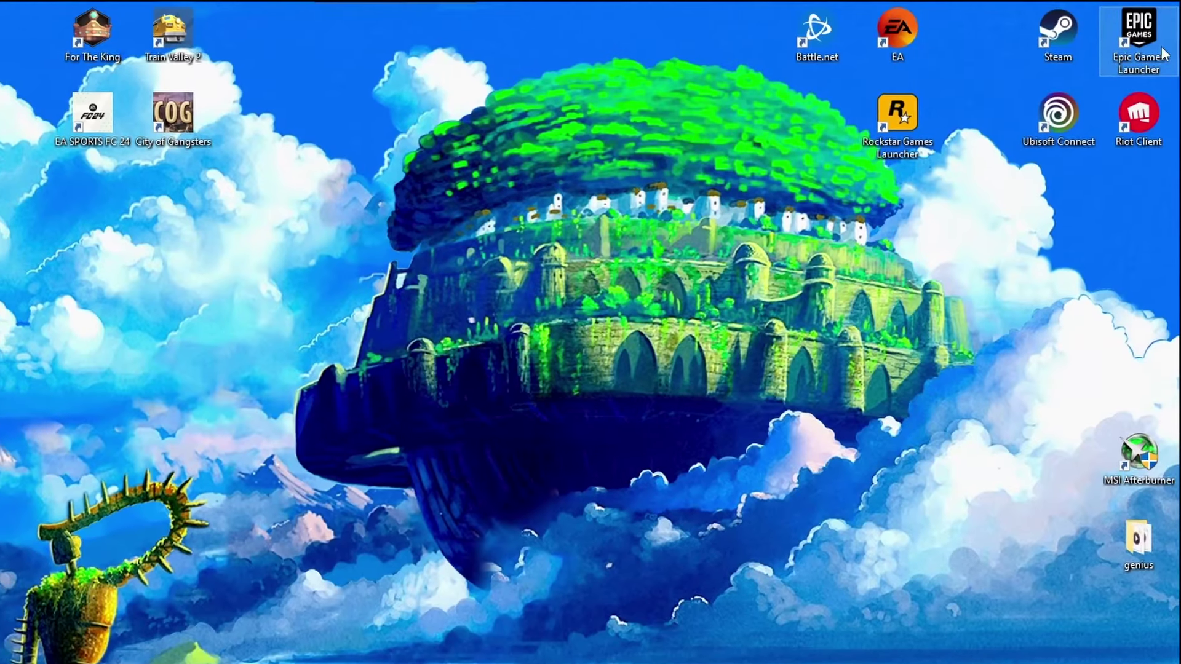
- Open Fortnite's Installation Options from the Epic Games Launcher library, showing the 48.04 GB components
double_click(1161, 54)
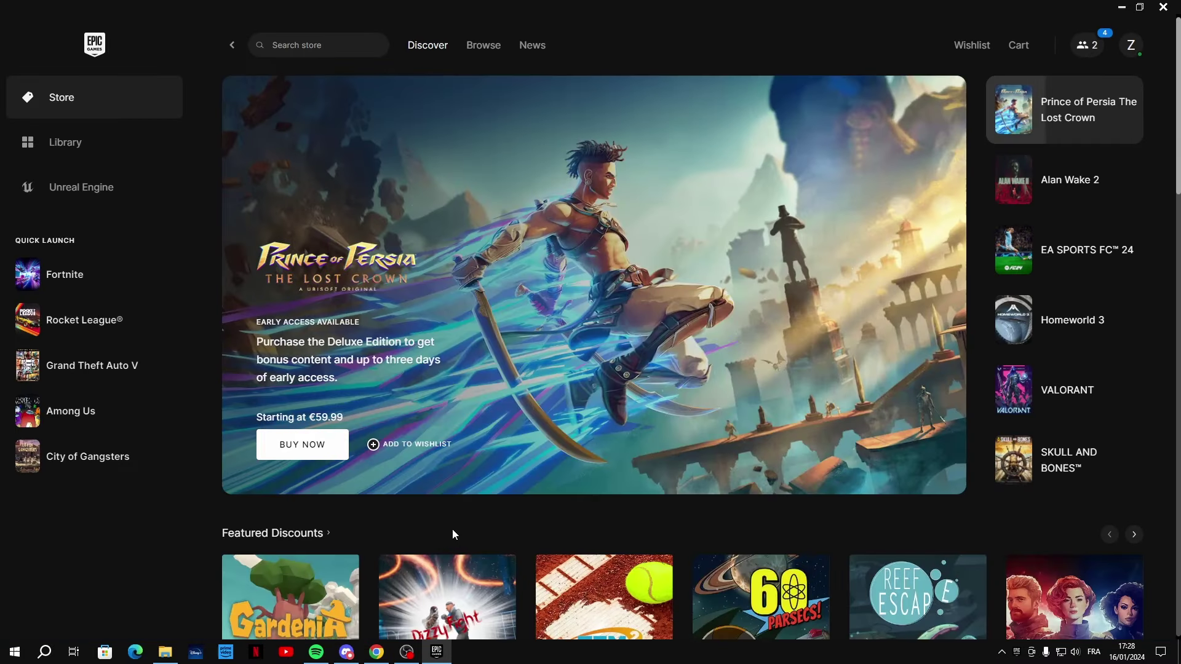
left_click(107, 154)
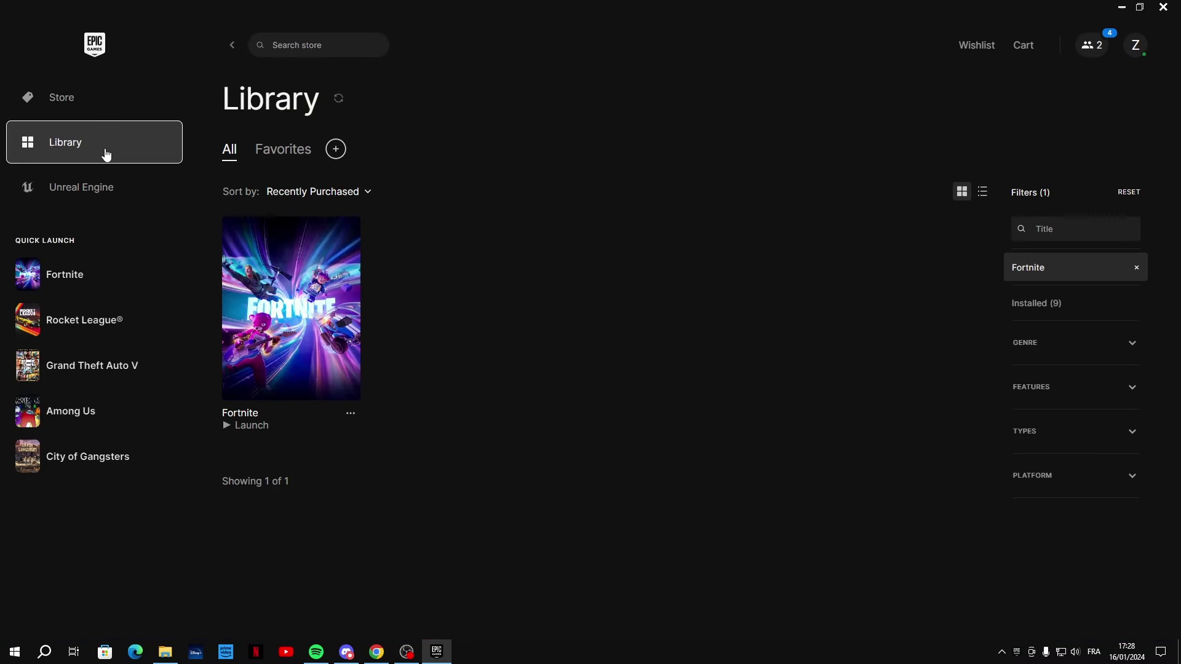
left_click(305, 44)
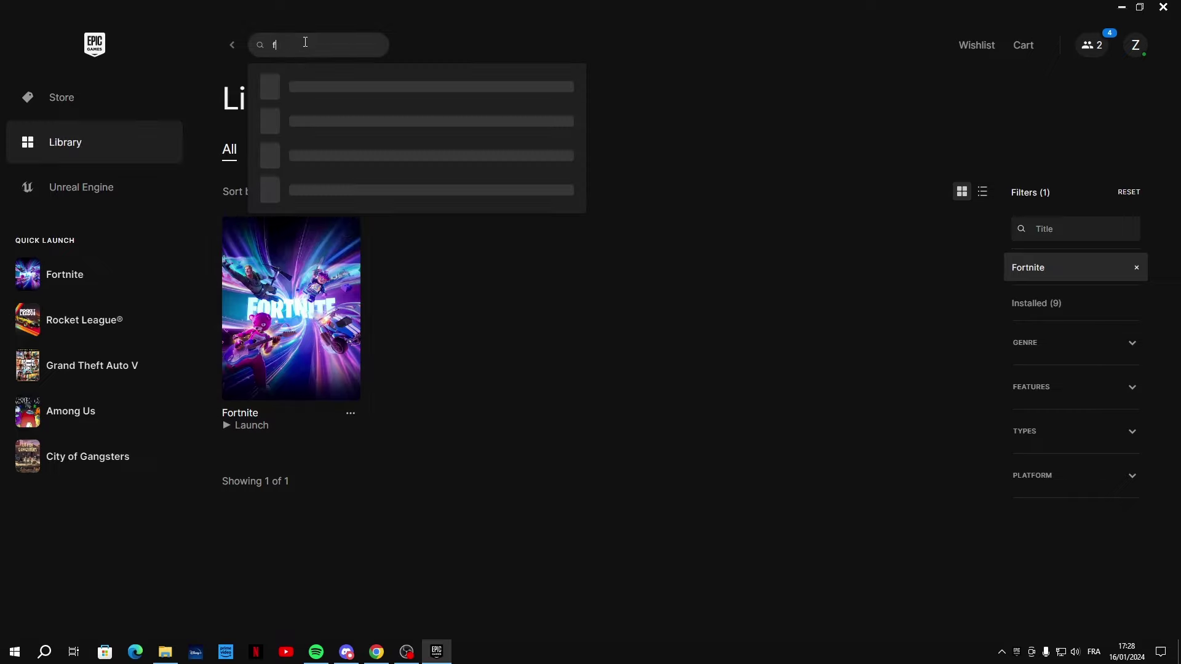
left_click(351, 414)
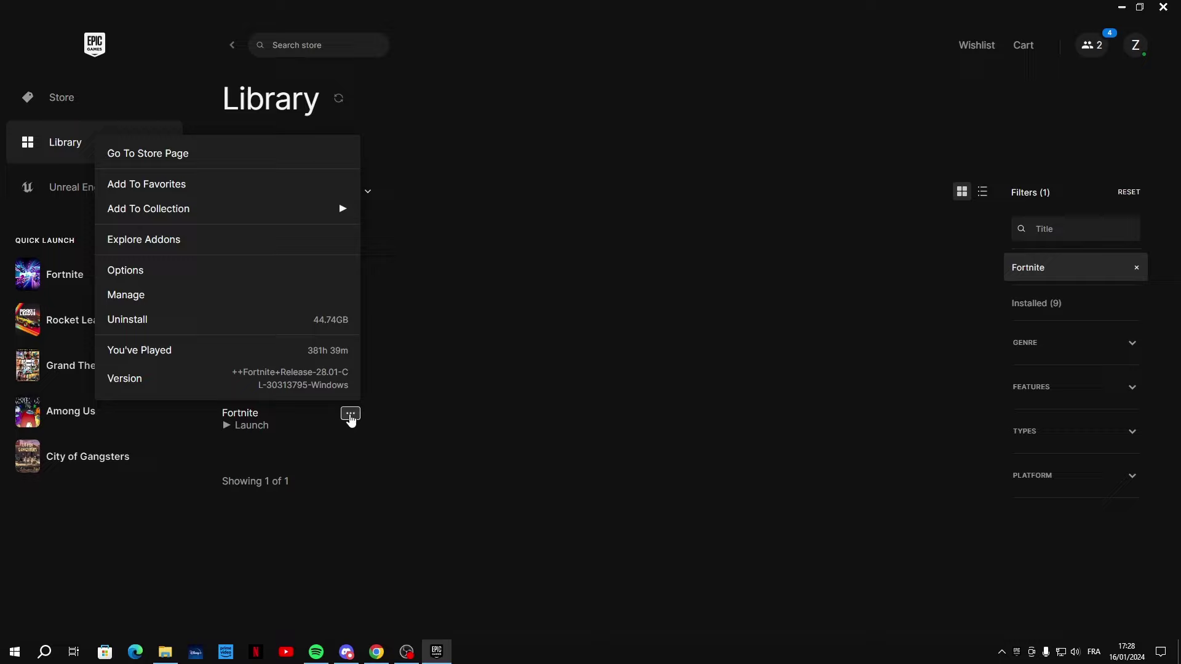
mouse_move(161, 212)
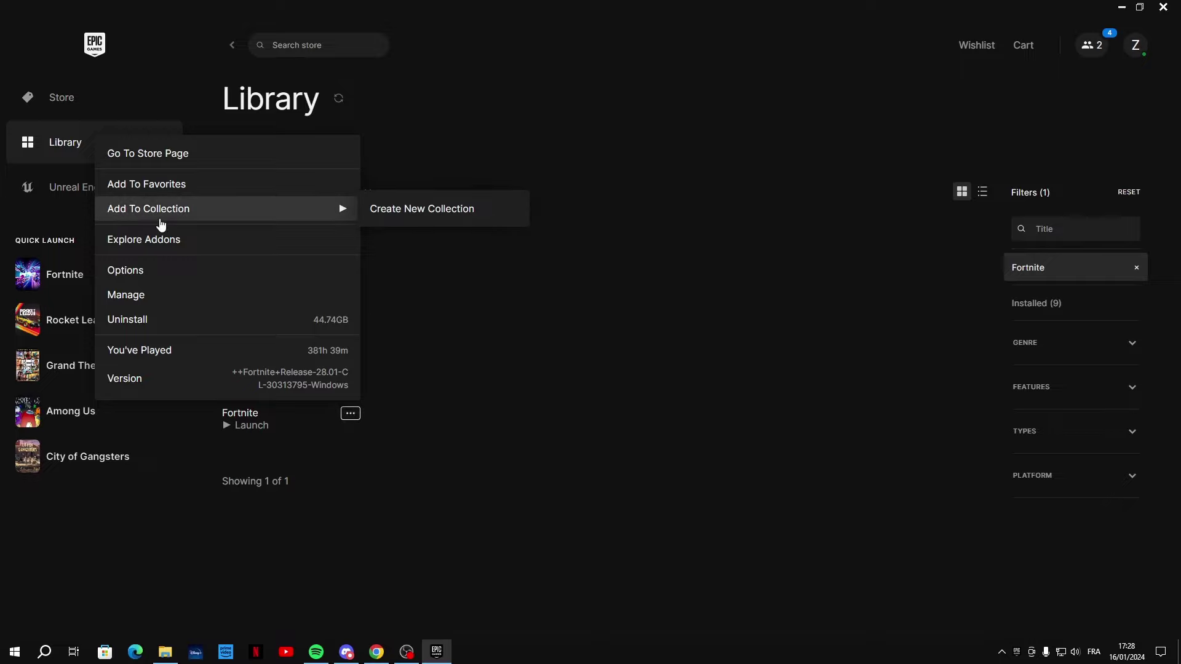
left_click(155, 277)
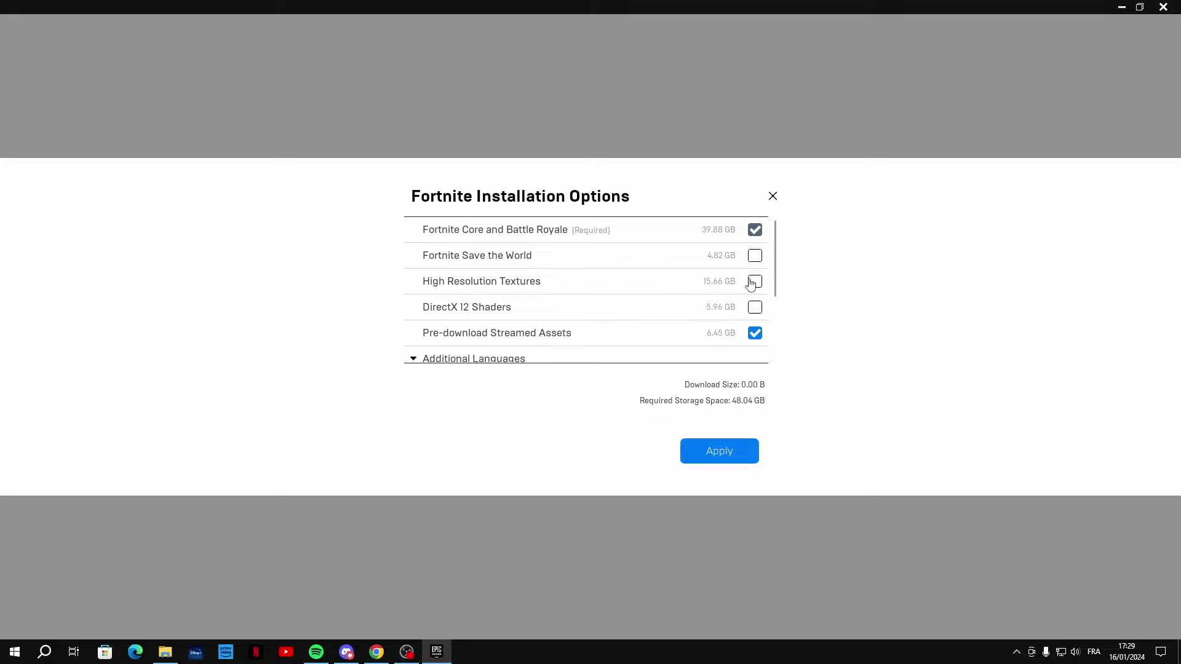
- Apply the installation options, leaving High Resolution Textures and DirectX 12 Shaders uninstalled
scroll(756, 286, "down", 1)
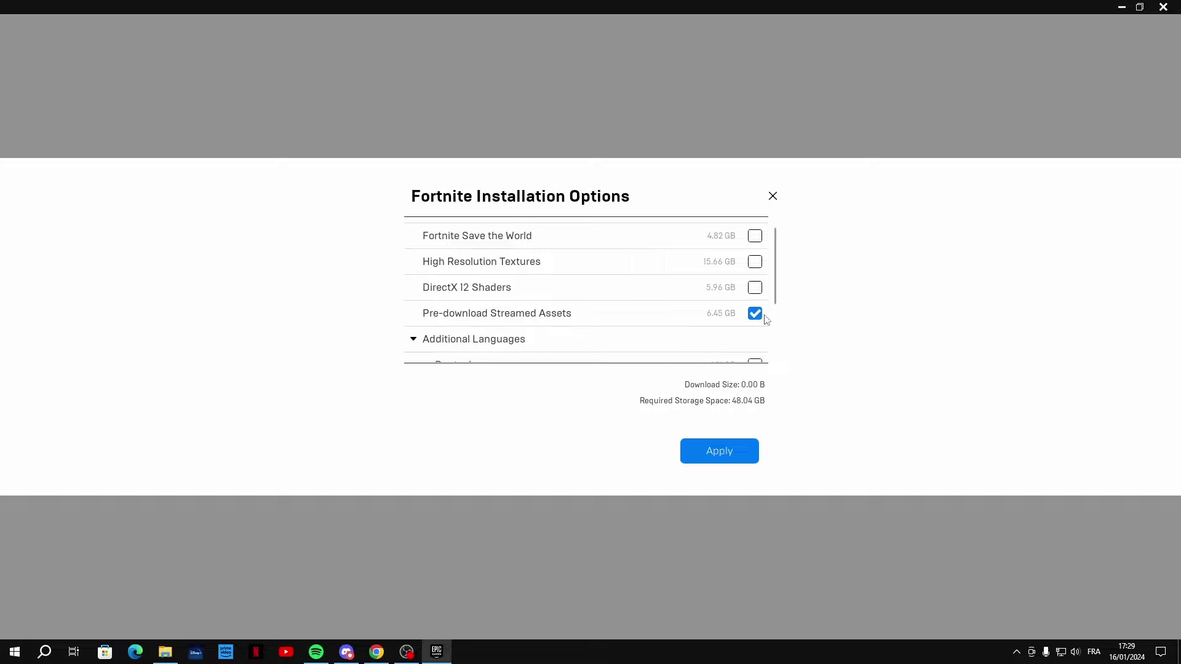
scroll(670, 319, "down", 1)
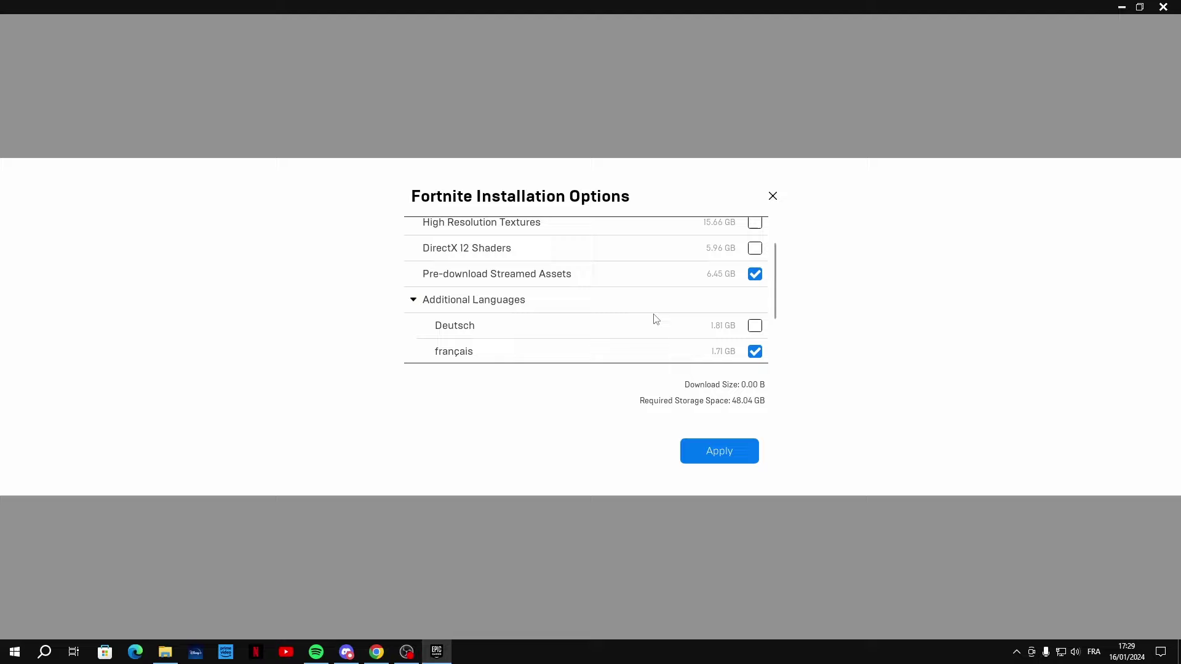
left_click(717, 455)
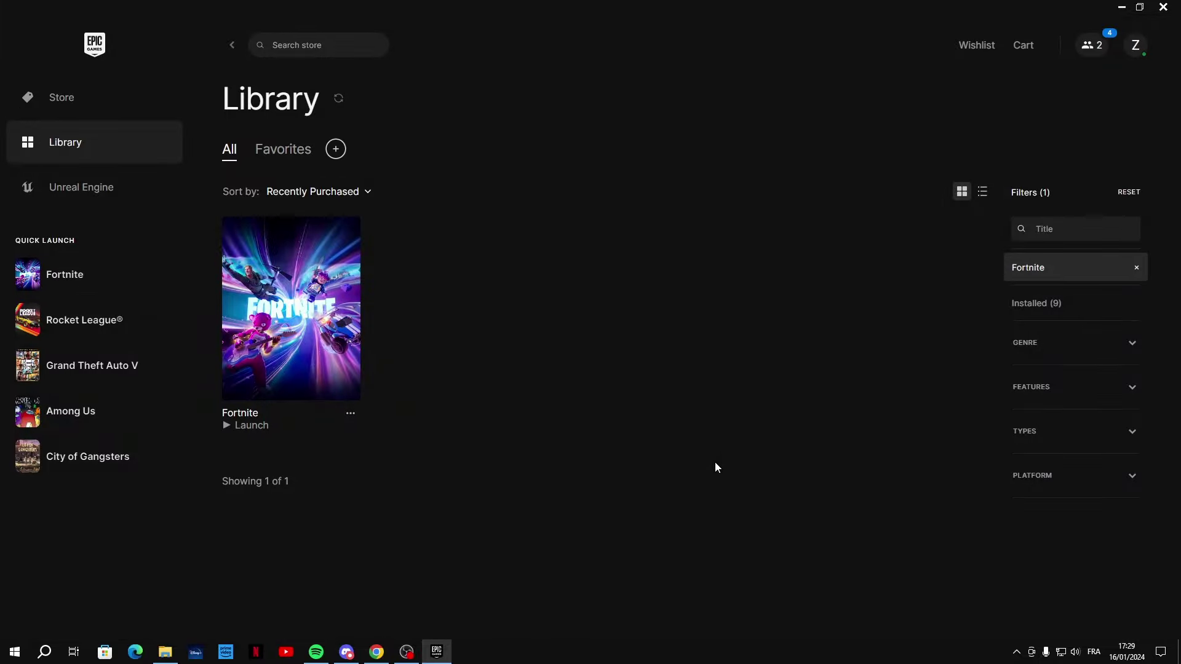
- Launch Fortnite and open Video settings: Fullscreen 1920 x 1080, Vsync off, 160 FPS, Performance mode
left_click(310, 344)
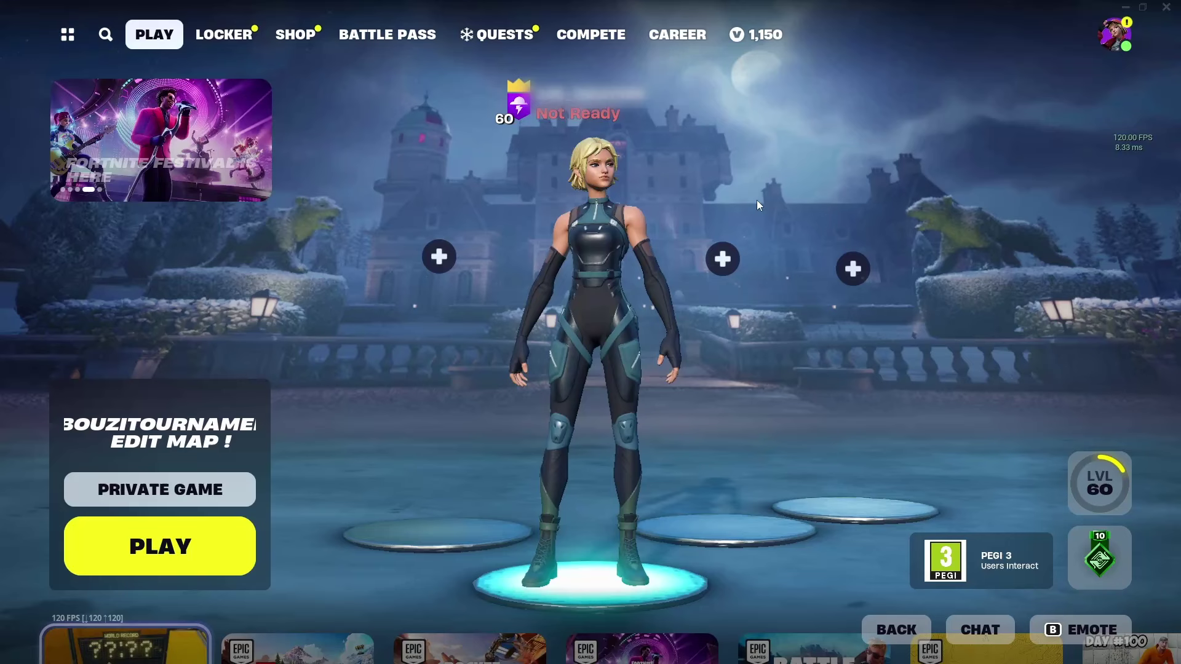
left_click(1113, 37)
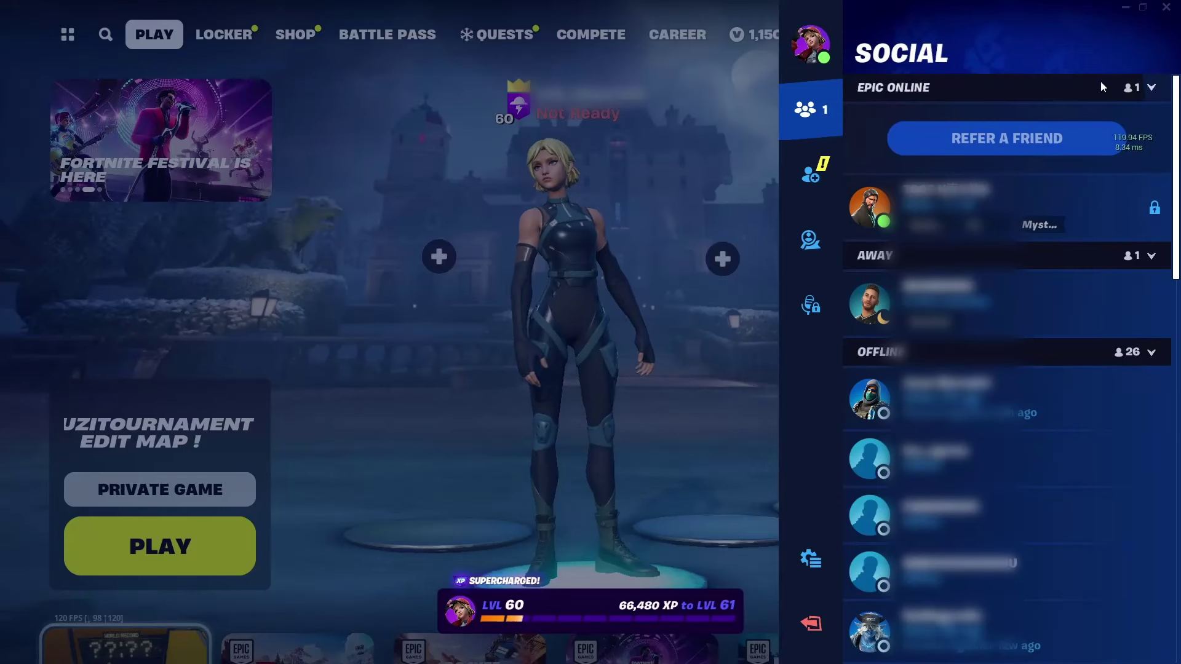
left_click(810, 558)
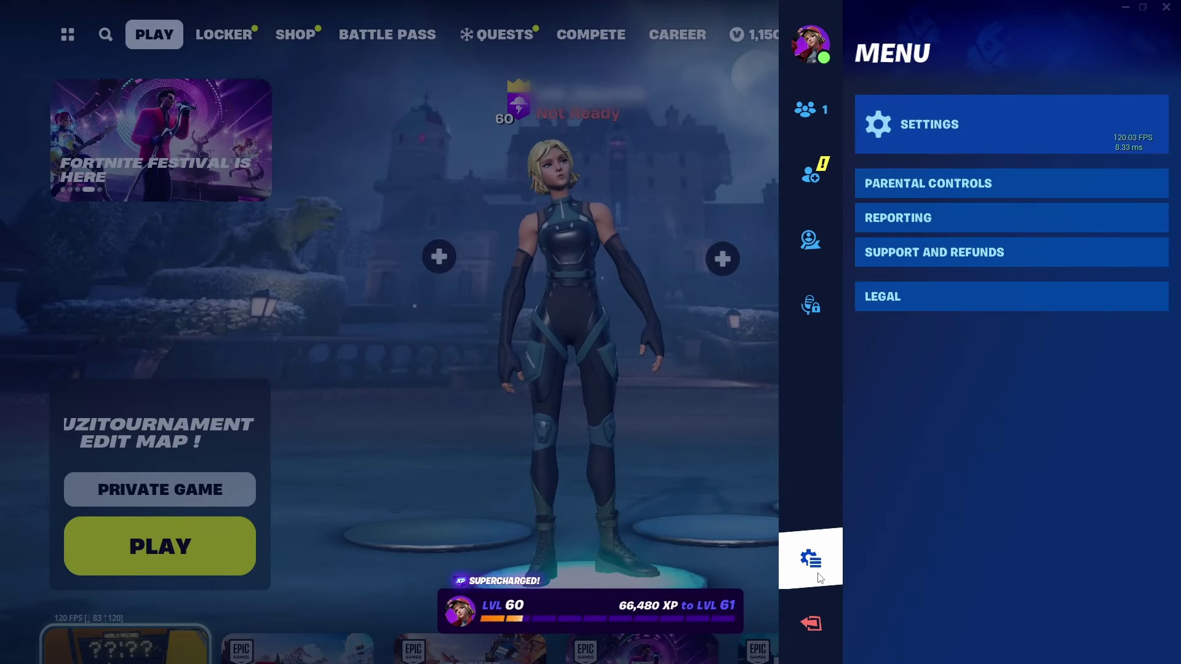
left_click(959, 132)
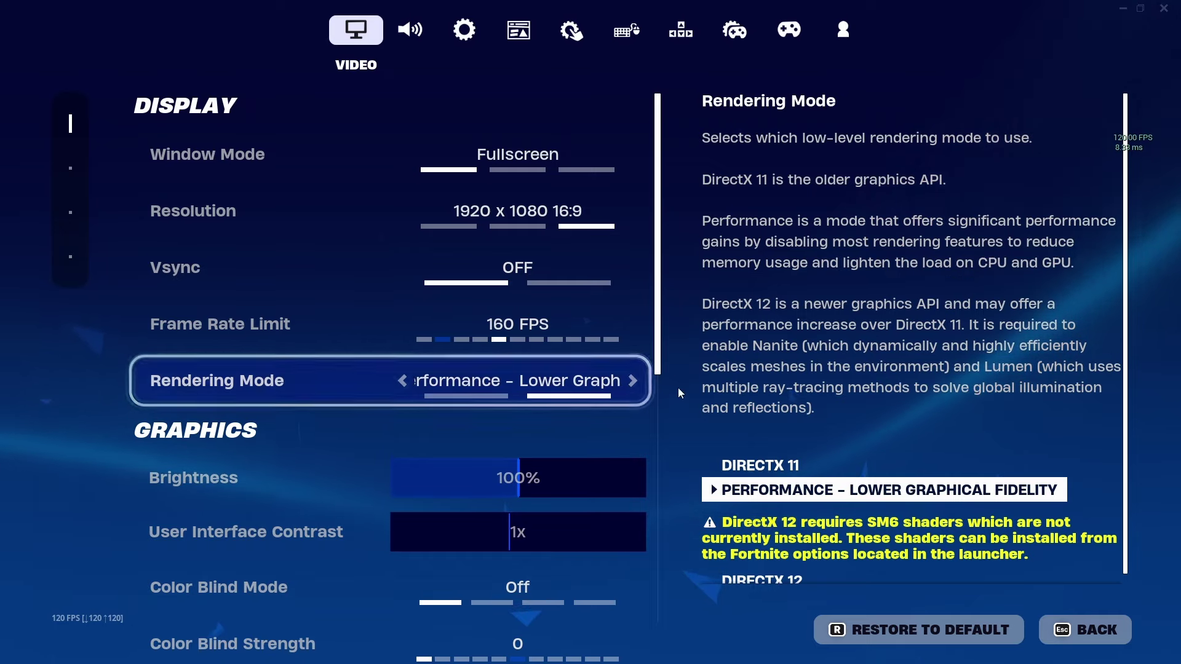
scroll(747, 487, "down", 1)
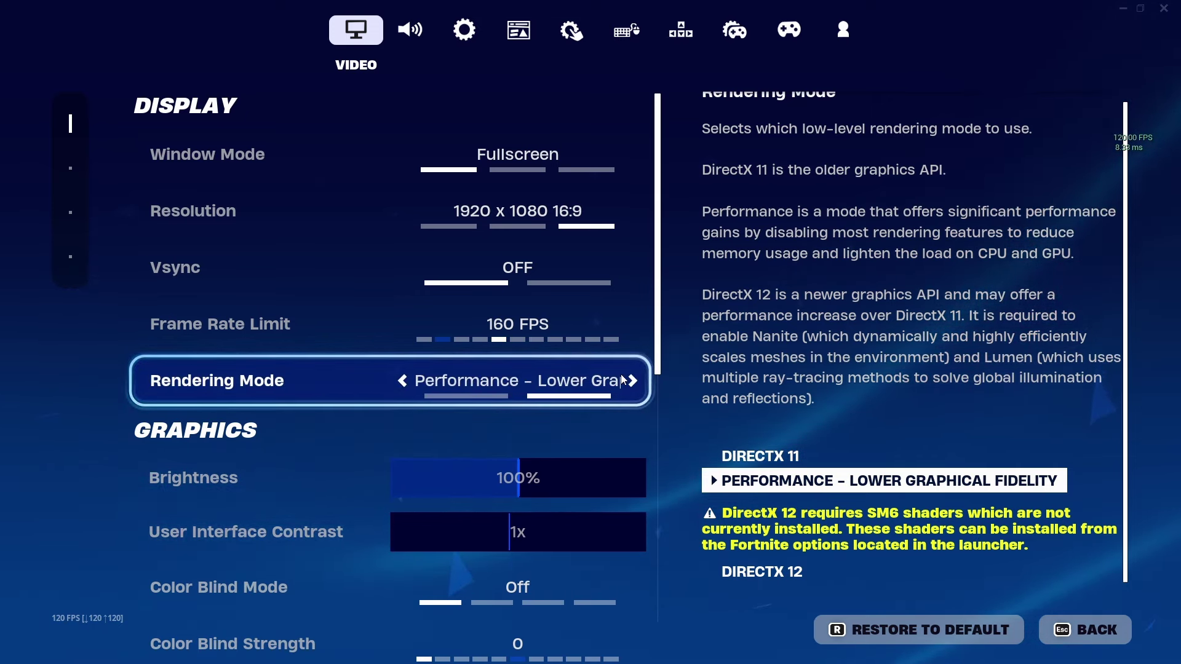
scroll(623, 381, "down", 5)
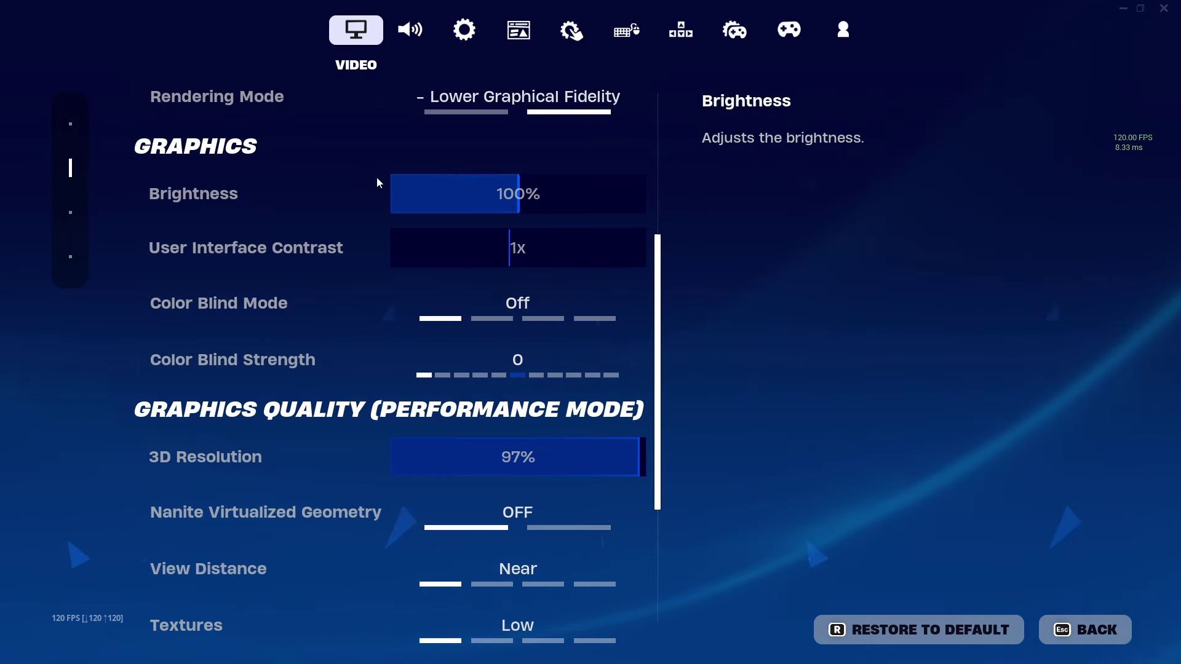
scroll(535, 197, "down", 3)
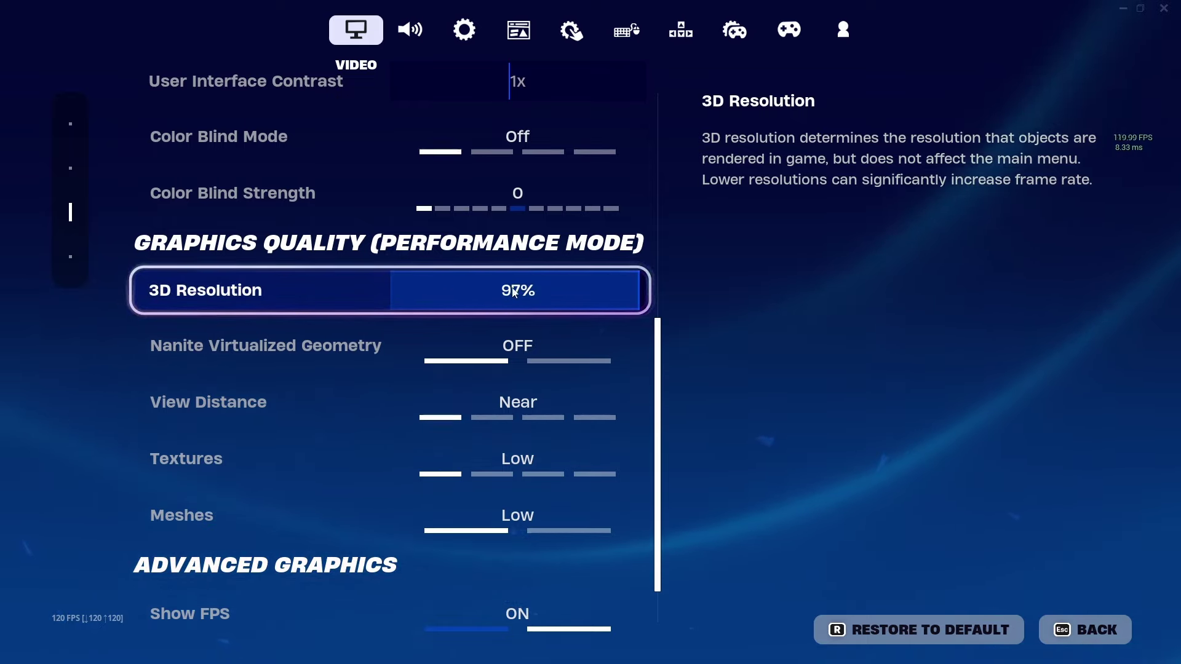
scroll(514, 292, "down", 1)
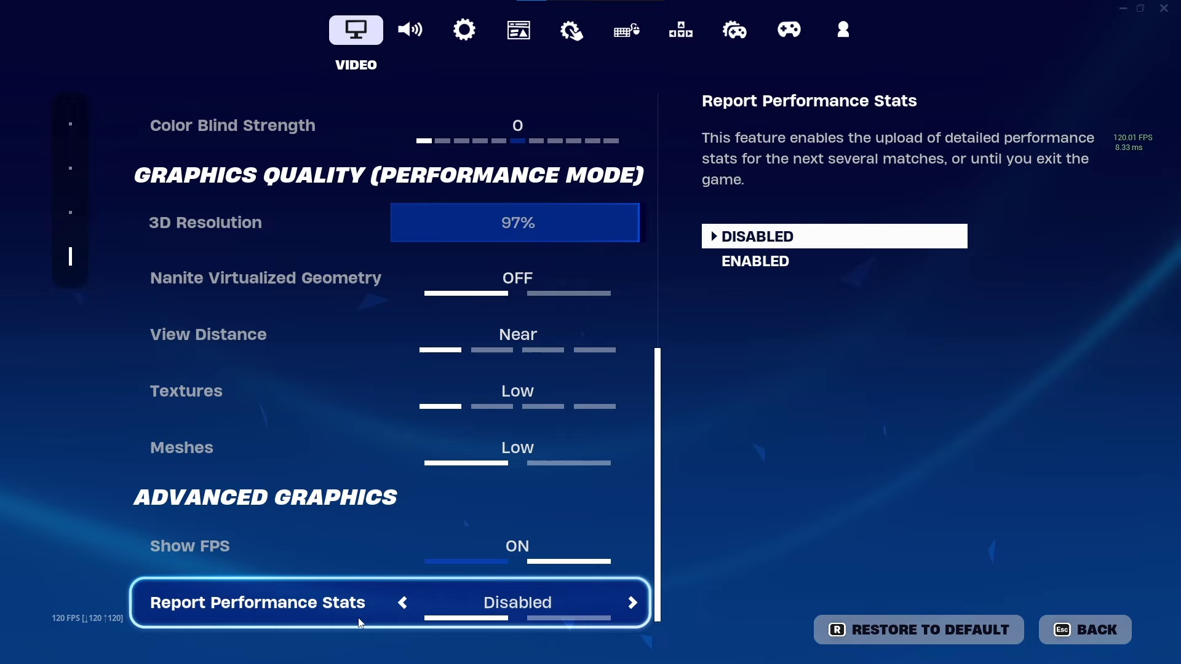
- Set Sound Quality to Low and Voice Chat Method to Mute in Audio settings
left_click(411, 31)
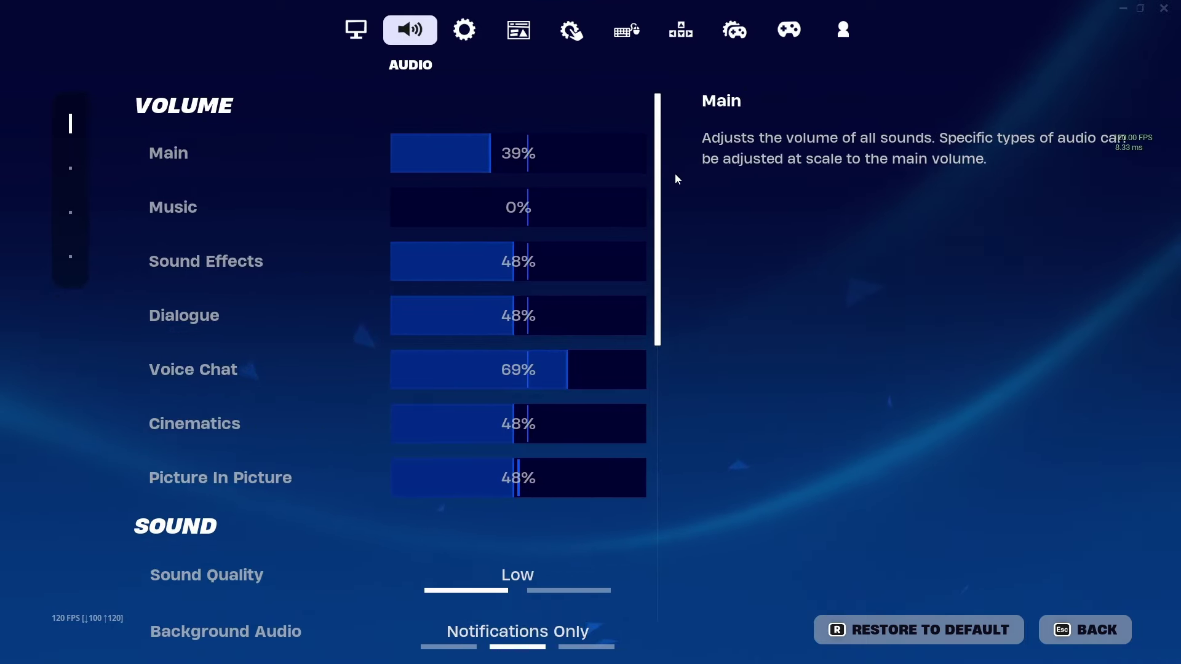
scroll(659, 193, "down", 3)
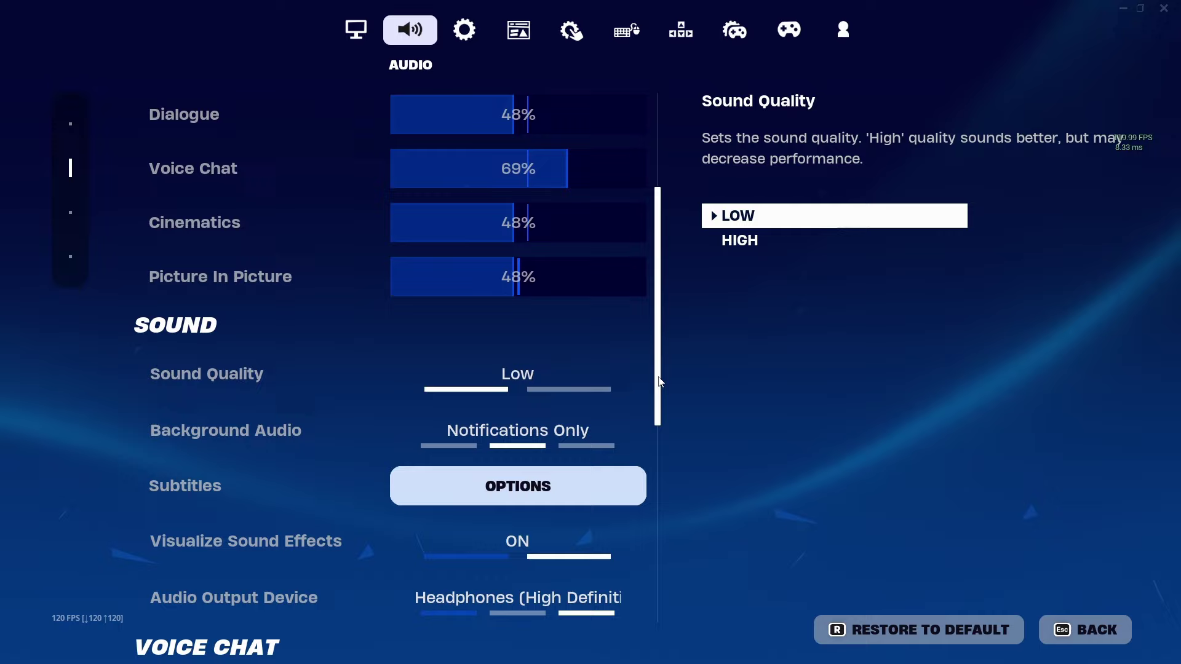
left_click_drag(659, 384, 662, 508)
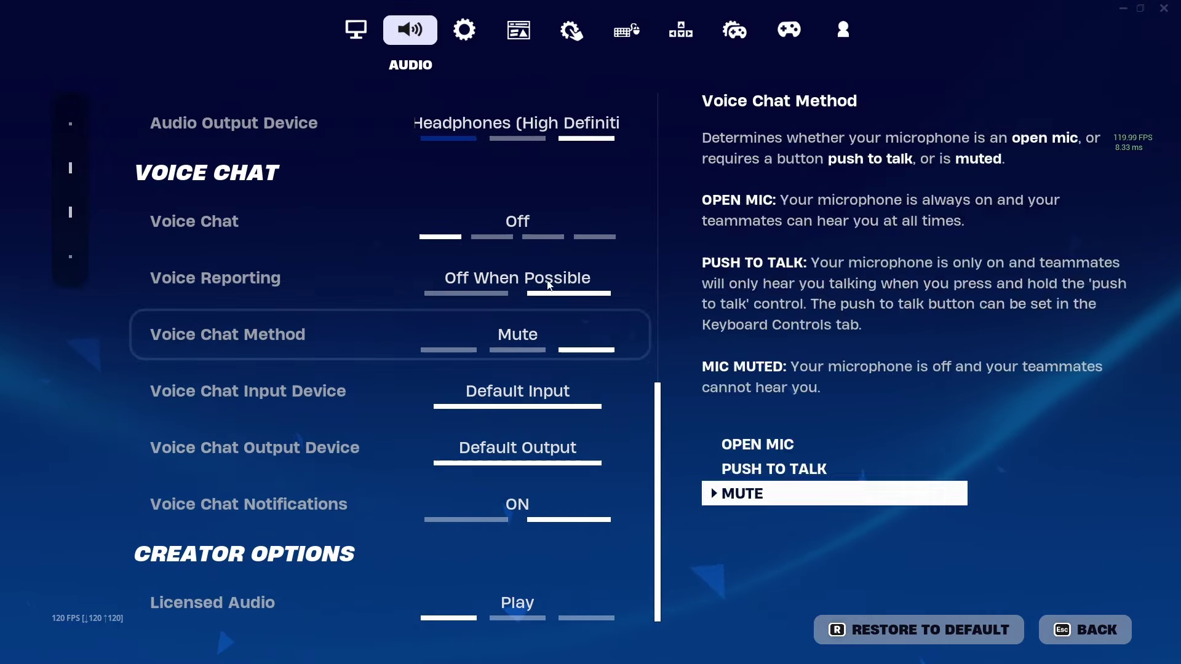
- Turn replay recording and energy saving off in the Game settings
left_click(458, 33)
scroll(516, 184, "down", 15)
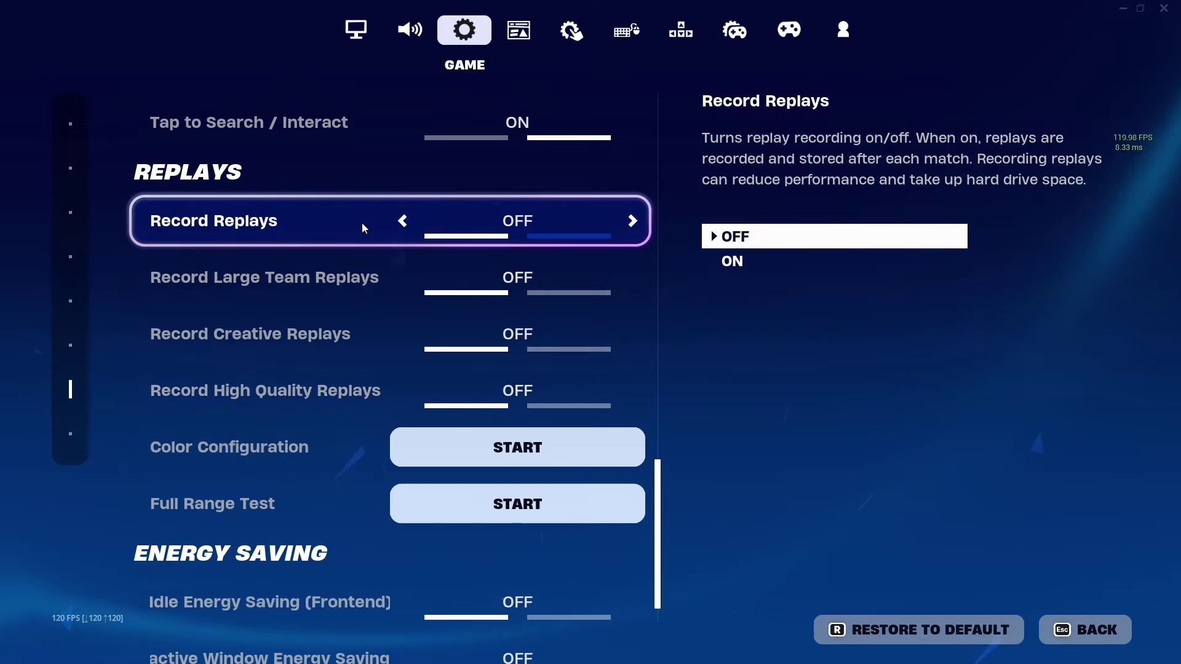
scroll(212, 553, "down", 1)
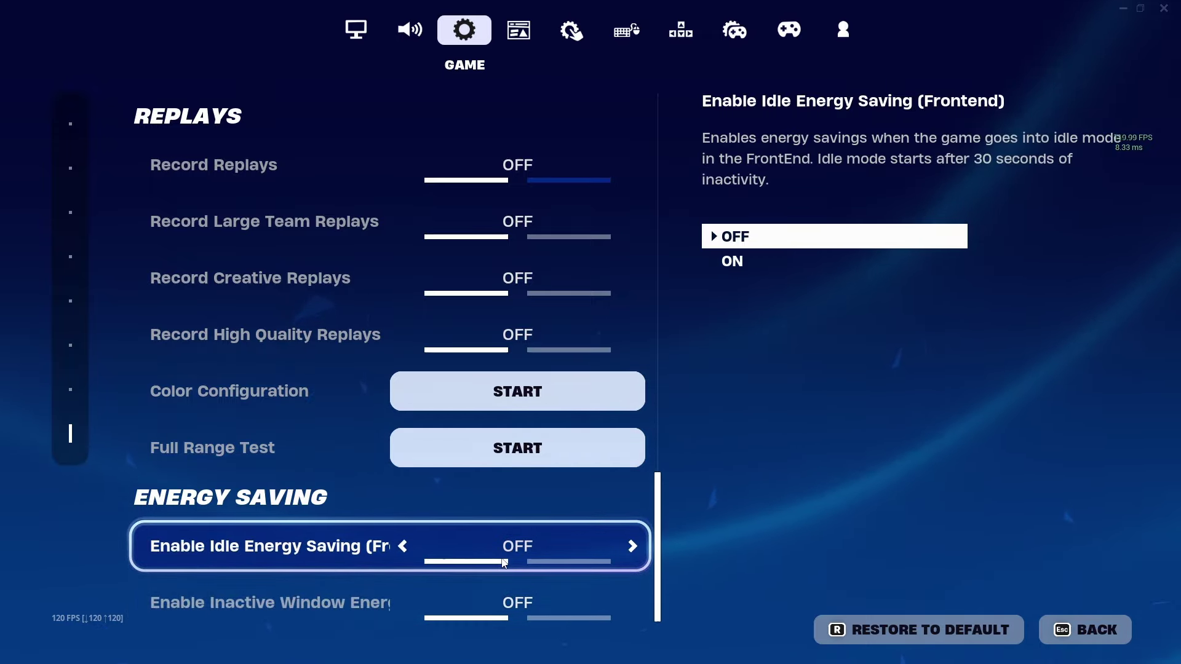
scroll(148, 403, "up", 8)
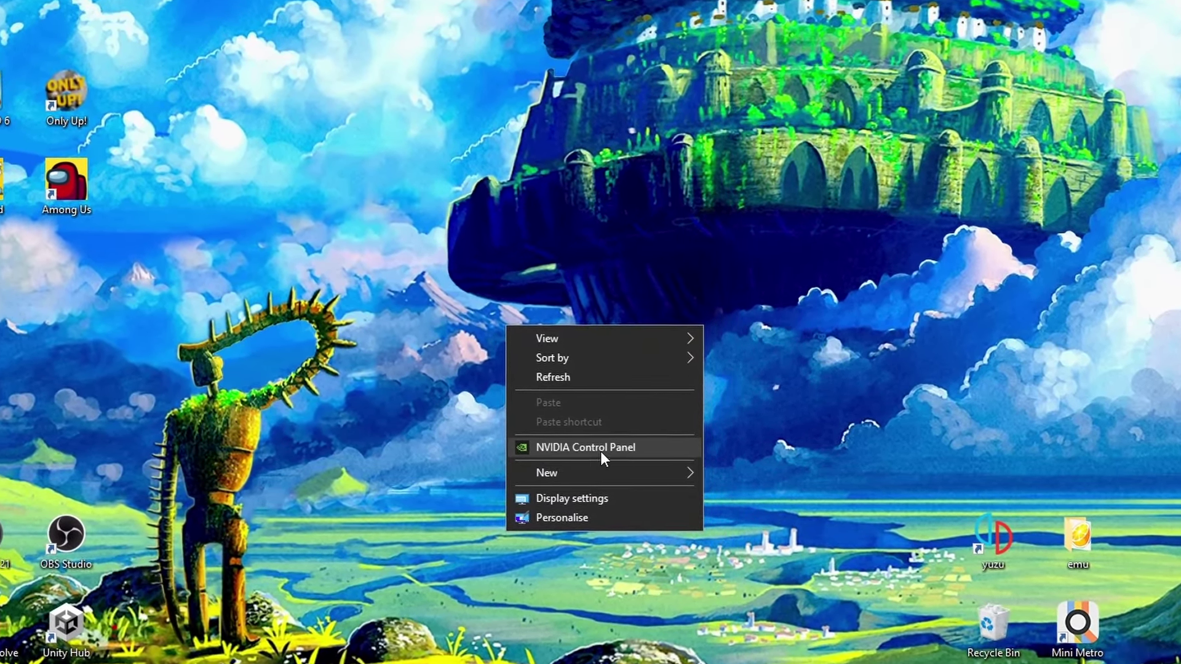
- In NVIDIA Control Panel, set image settings to 'Use my preference emphasising' Performance
left_click(600, 452)
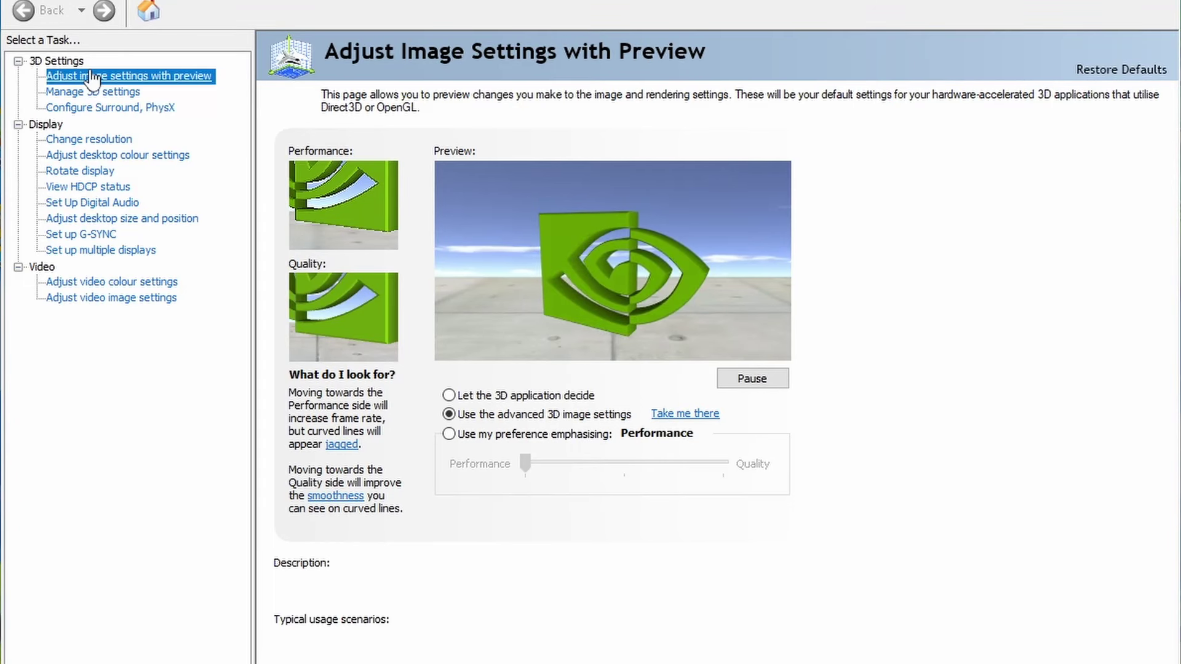
mouse_move(455, 438)
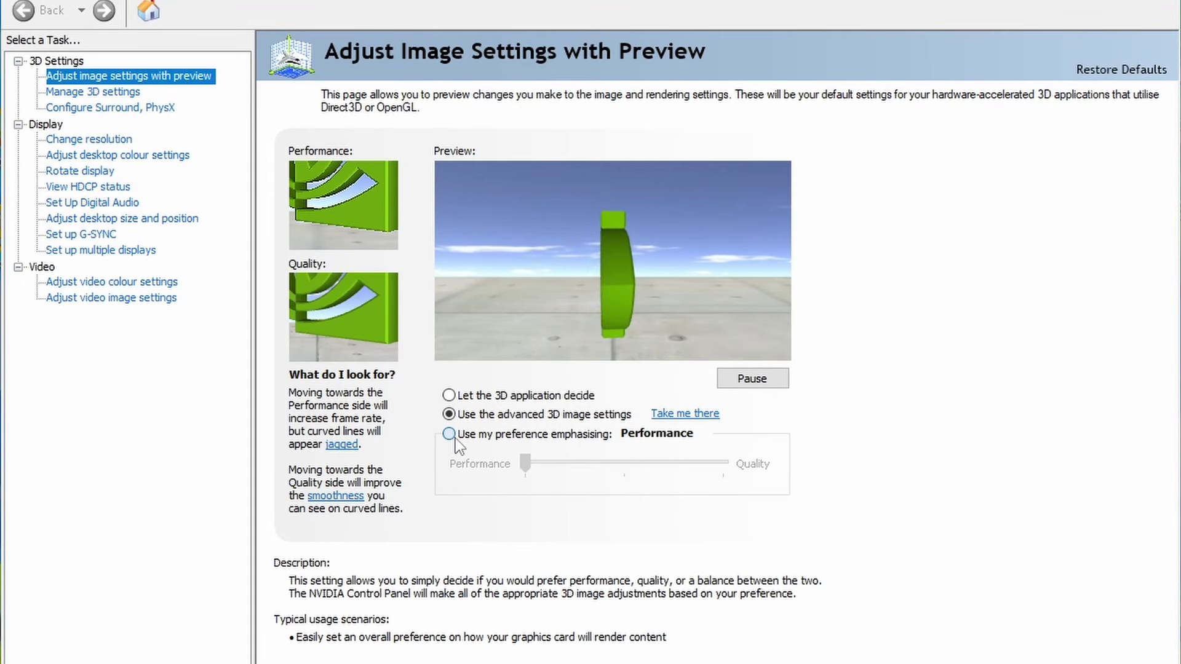
left_click(452, 435)
left_click(634, 463)
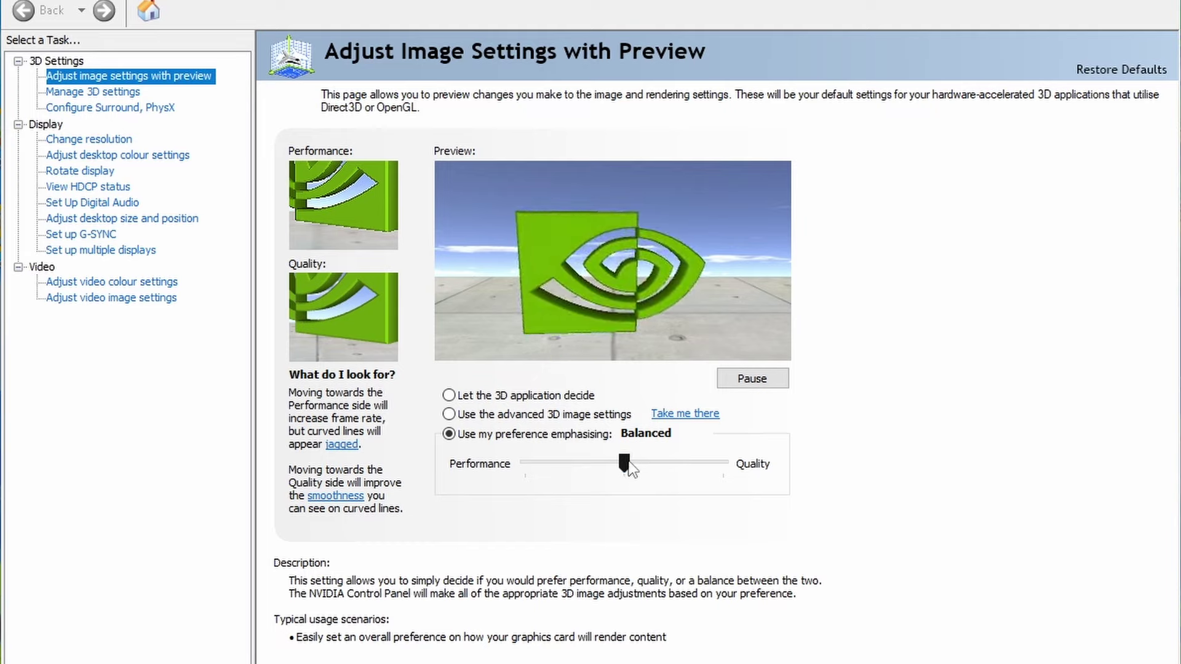
mouse_move(624, 463)
left_mouse_down()
mouse_move(779, 461)
mouse_move(476, 469)
mouse_move(517, 472)
left_mouse_up()
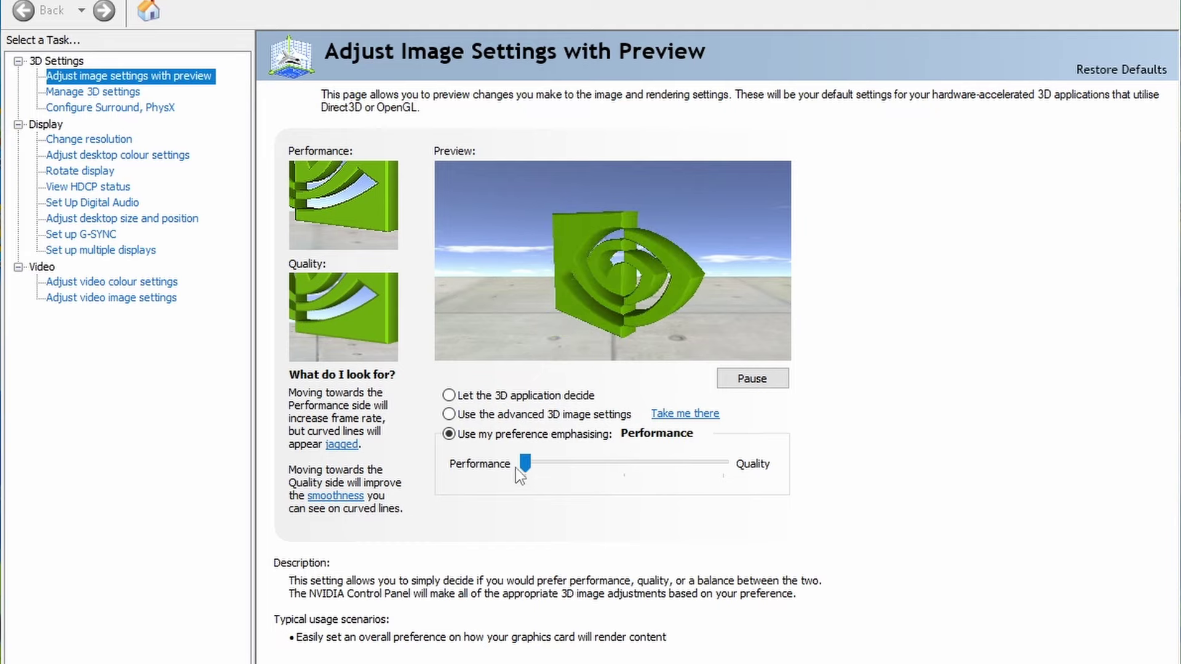
left_click(125, 93)
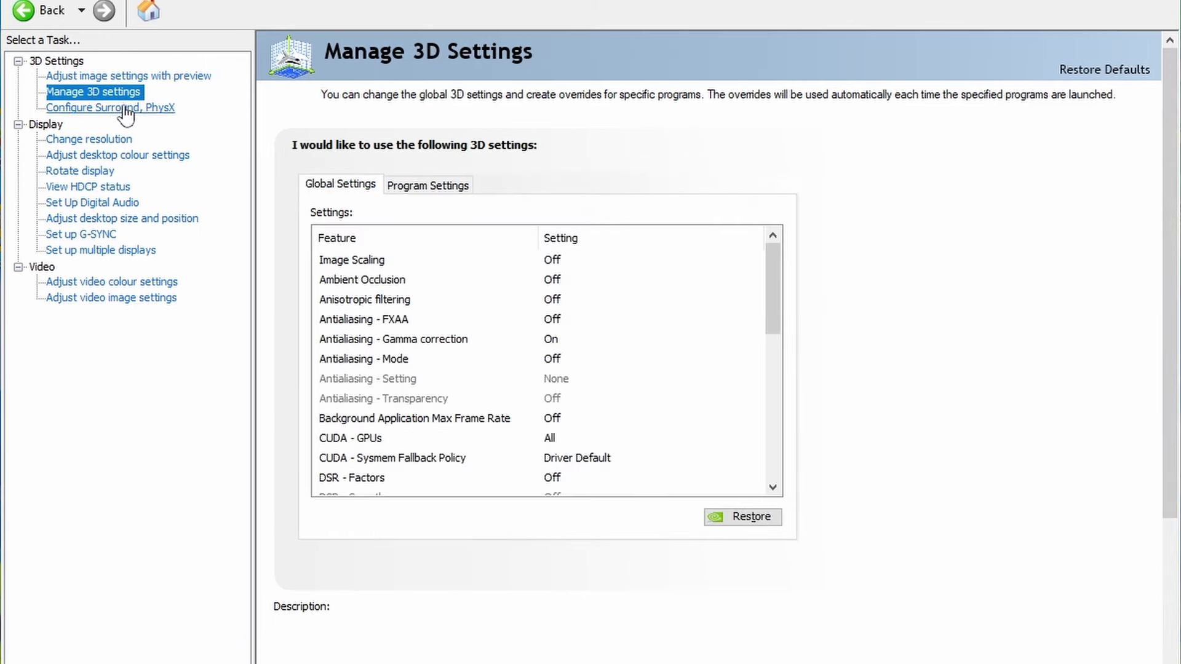
- Set the global Low Latency Mode to Ultra in Manage 3D Settings
left_click_drag(779, 312, 787, 429)
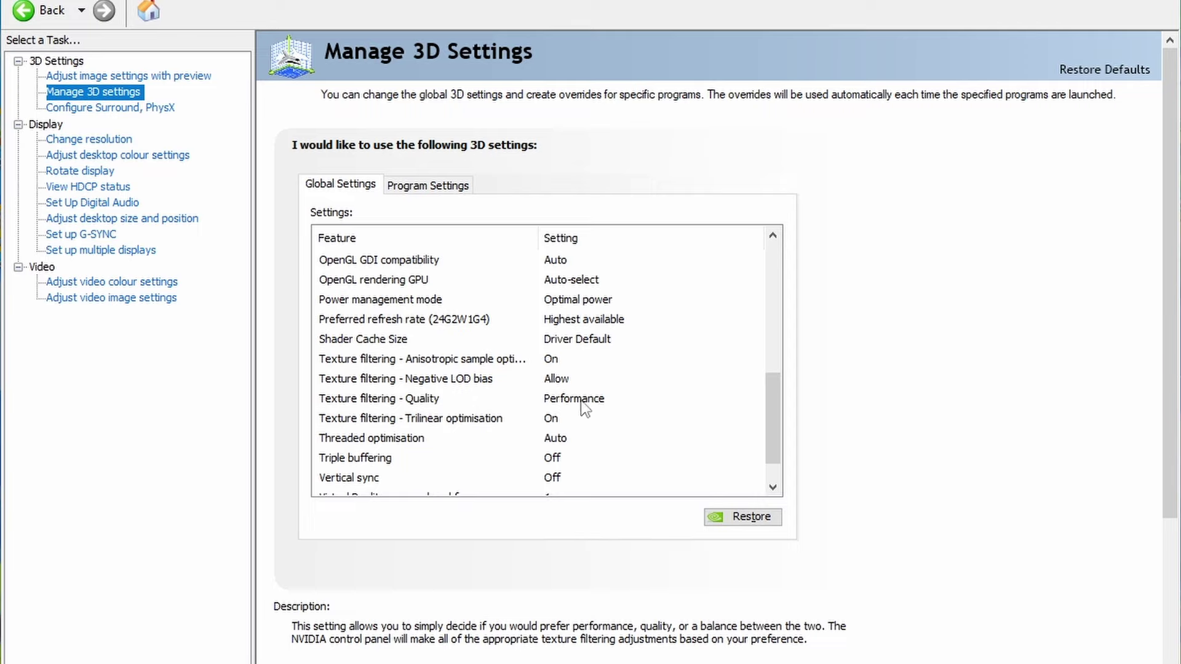
left_click_drag(770, 415, 794, 363)
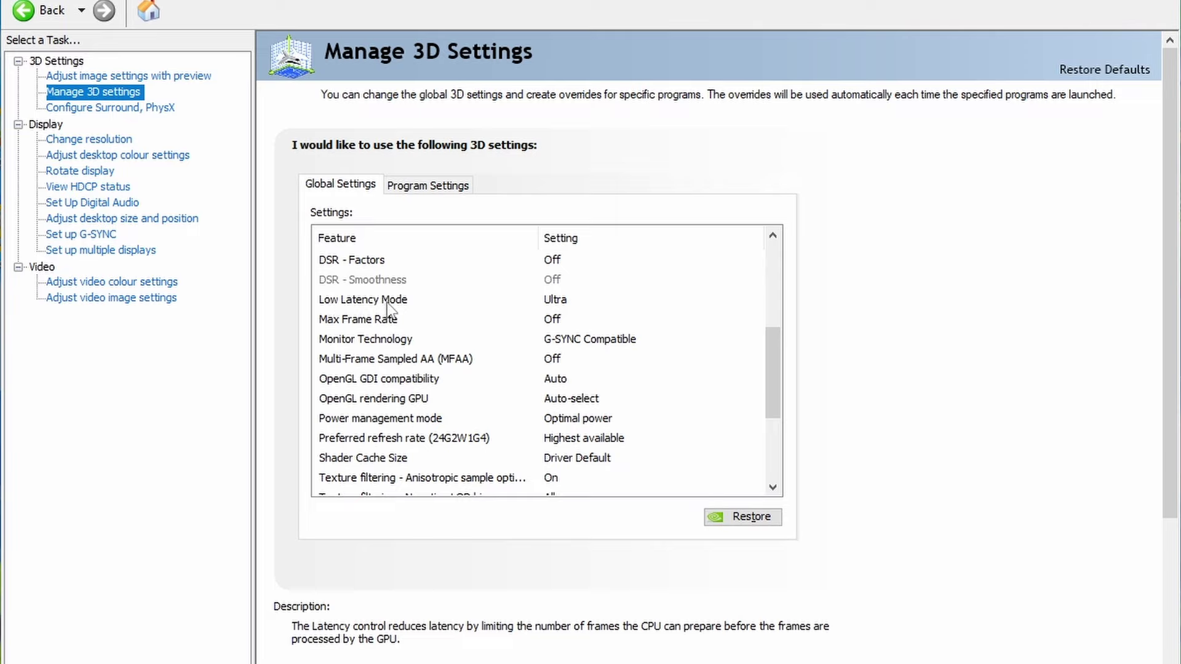
left_click(551, 303)
left_click(552, 305)
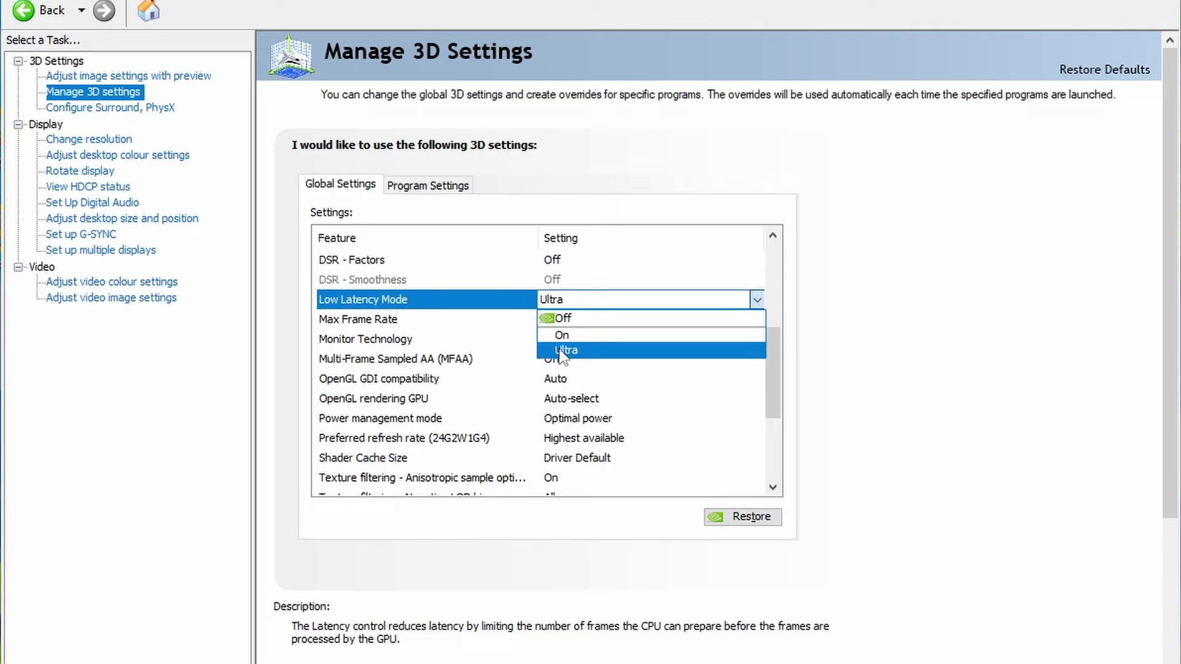
left_click(757, 299)
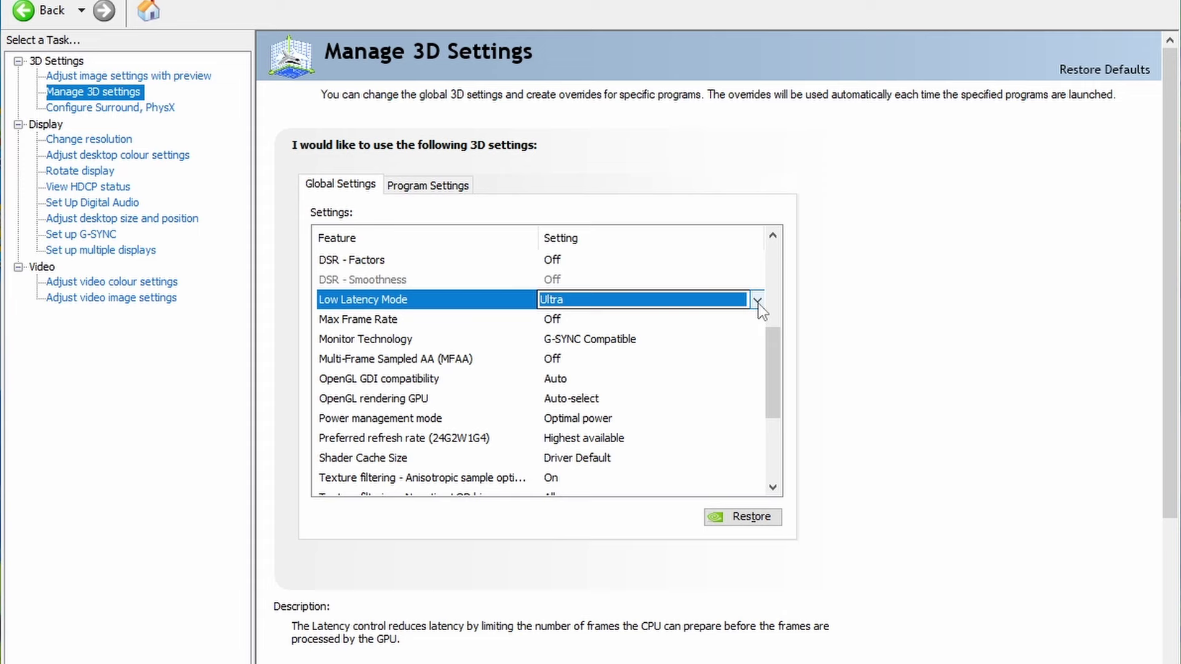
left_click(138, 140)
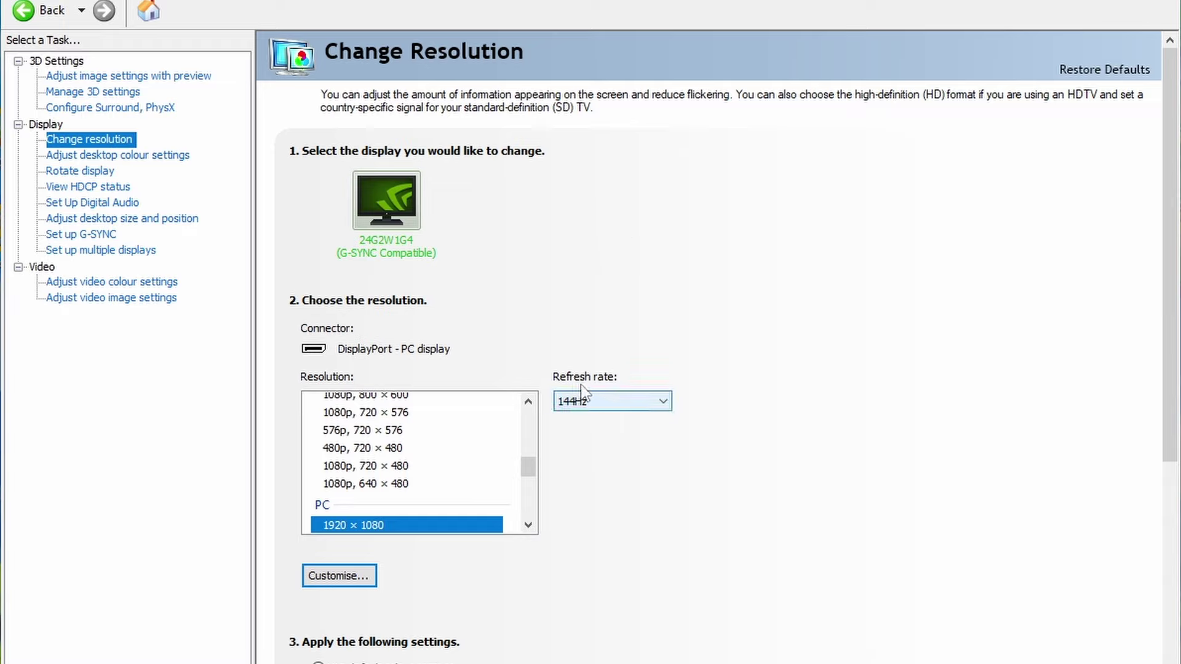
- List the display's refresh rates: 144Hz (current), 100Hz and 75Hz
left_click(609, 399)
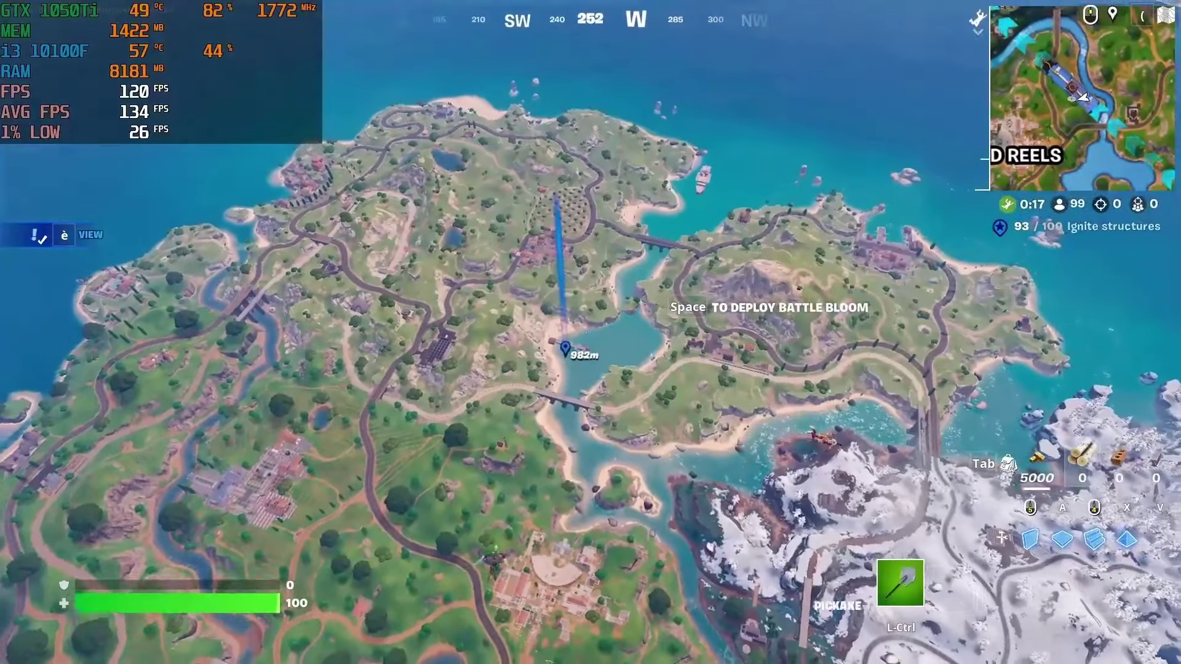
- Ping a waypoint on the island while skydiving, then cancel it
middle_click(590, 332)
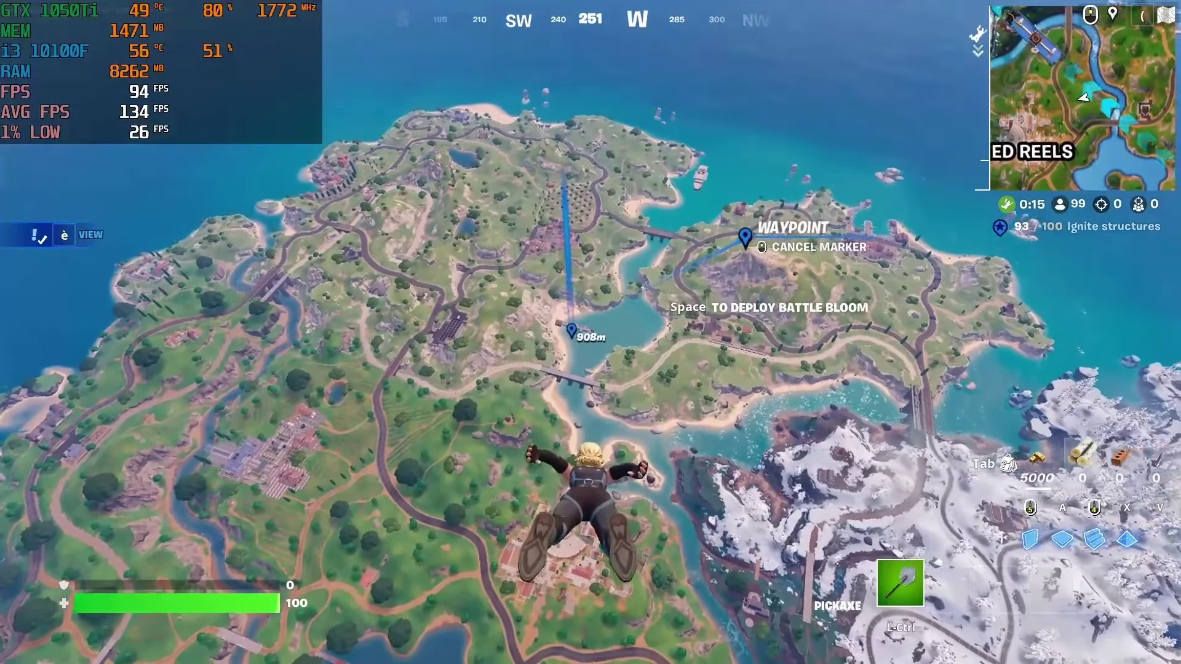
middle_click(590, 332)
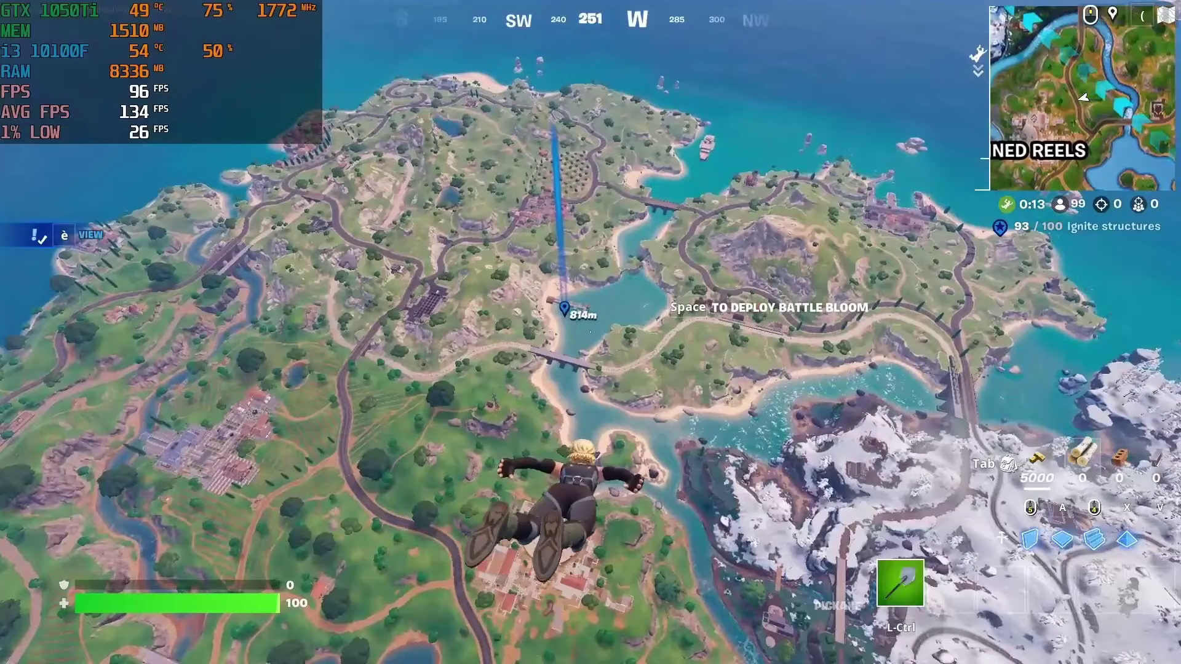